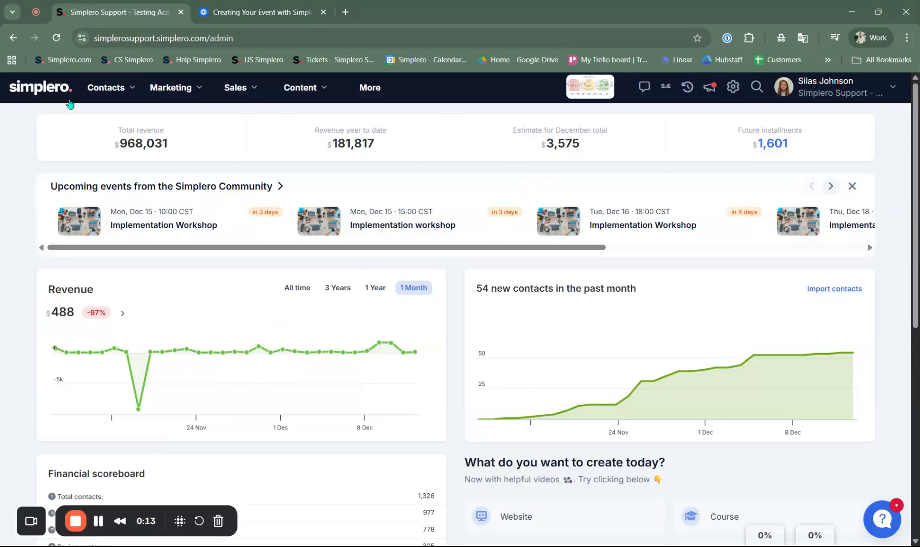
# Start a new product of type Event with the product wizard and continue to its details
pyautogui.click(230, 94)
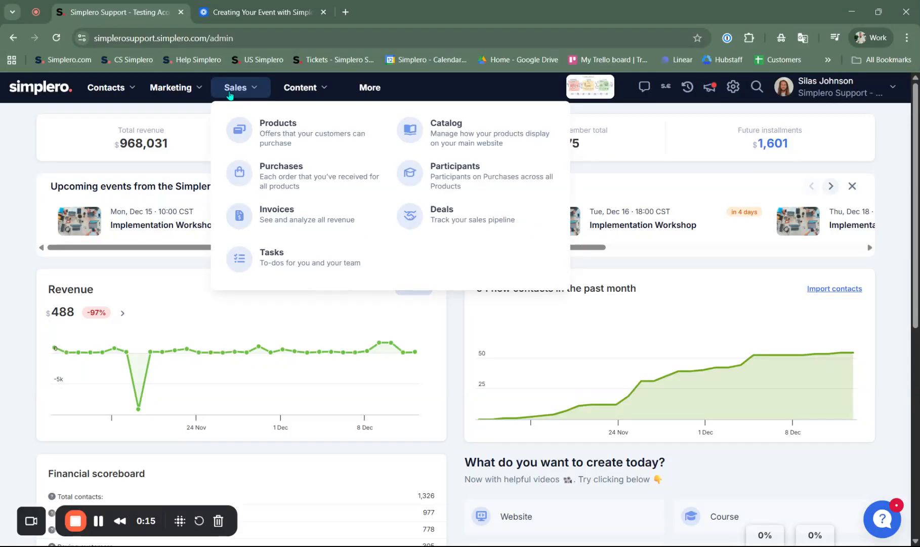
pyautogui.click(286, 135)
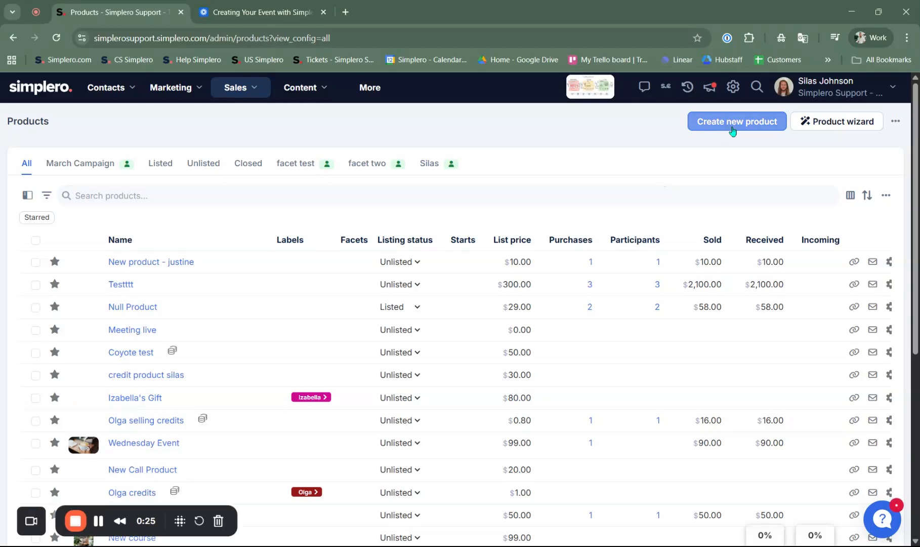
pyautogui.click(834, 129)
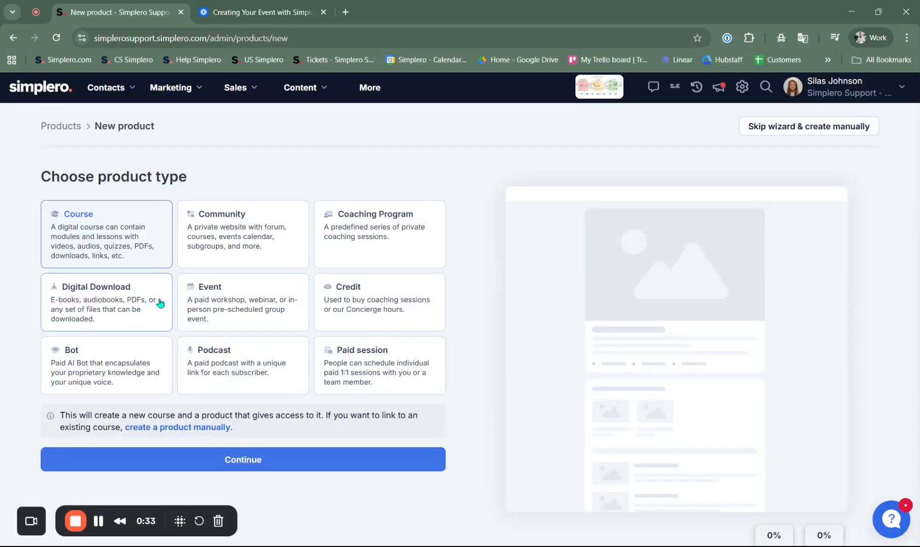
pyautogui.click(215, 304)
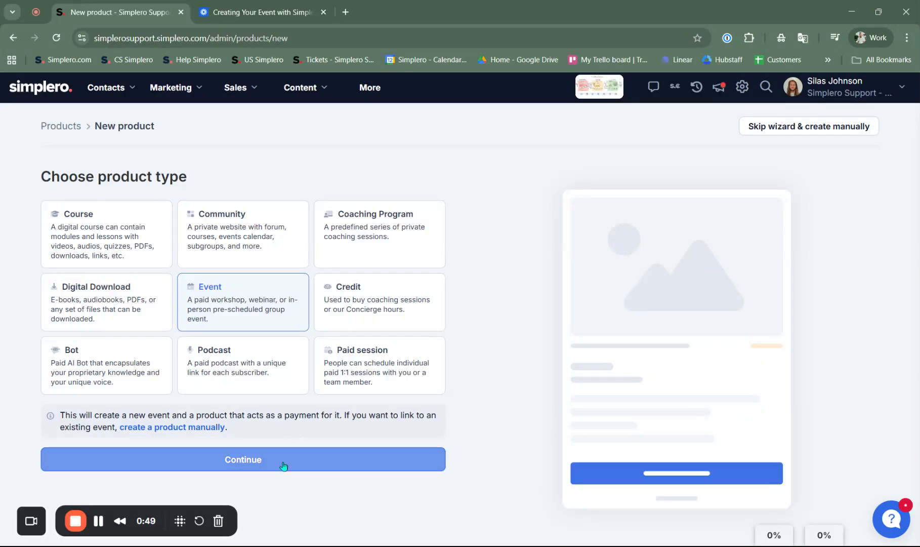
pyautogui.click(250, 470)
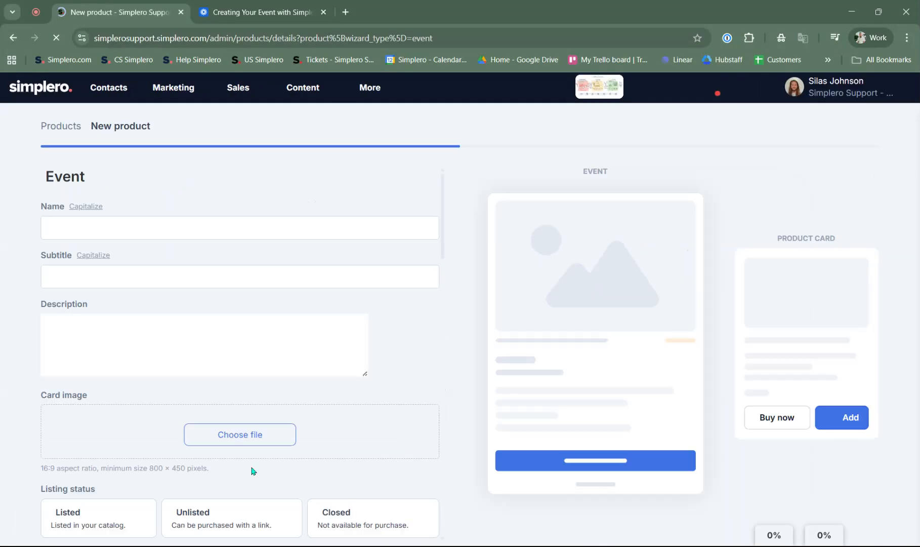
# Name the event "Rocket Launch" and give it the subtitle "Come watch the live Rocket Launch"
pyautogui.click(89, 226)
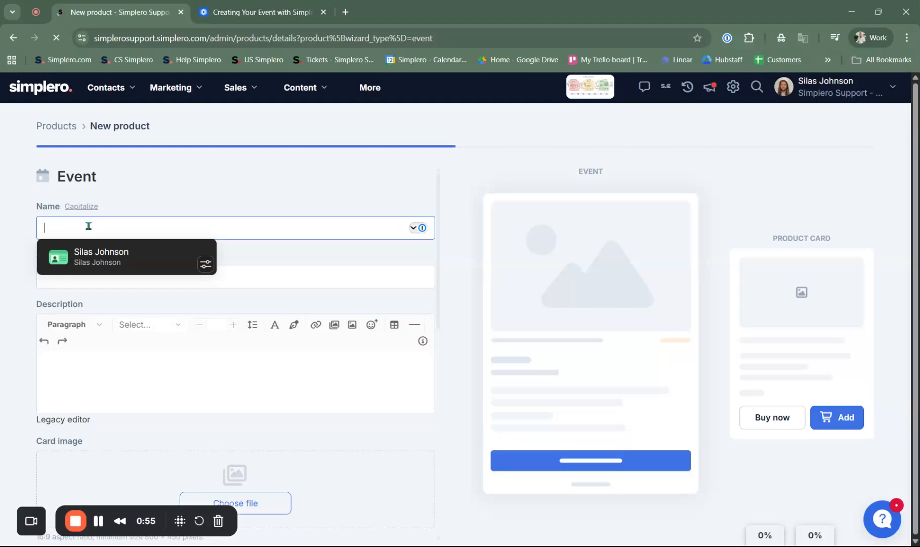
pyautogui.write('Rocket Launch')
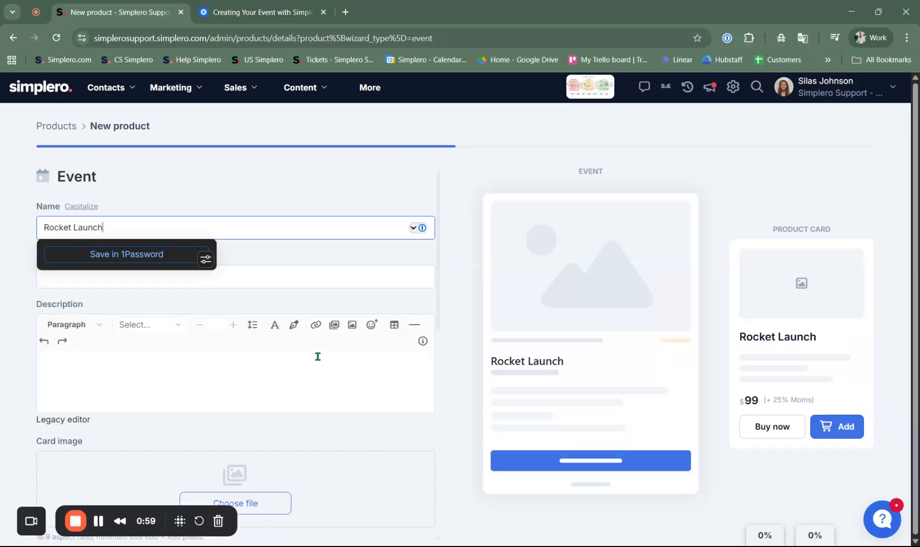
pyautogui.click(300, 275)
pyautogui.write('Co')
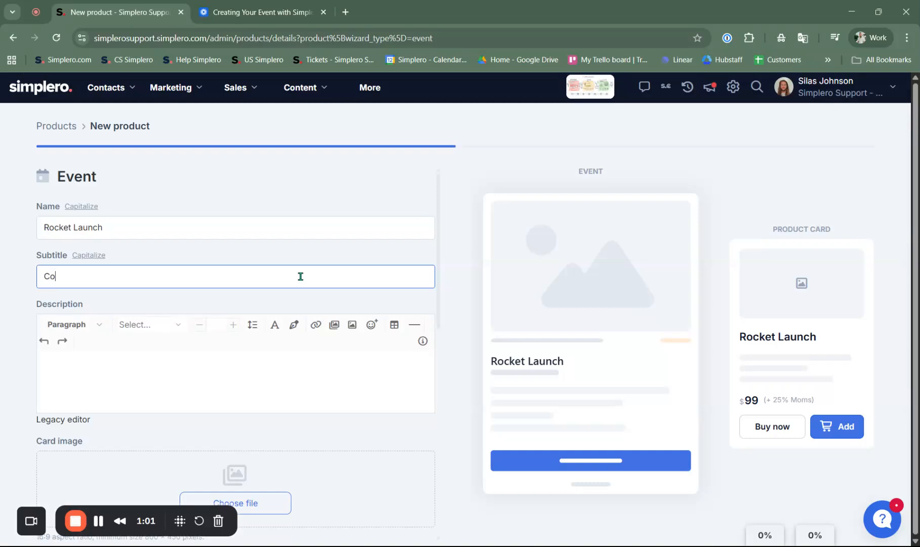
pyautogui.write('me watch the live Rocket Launch')
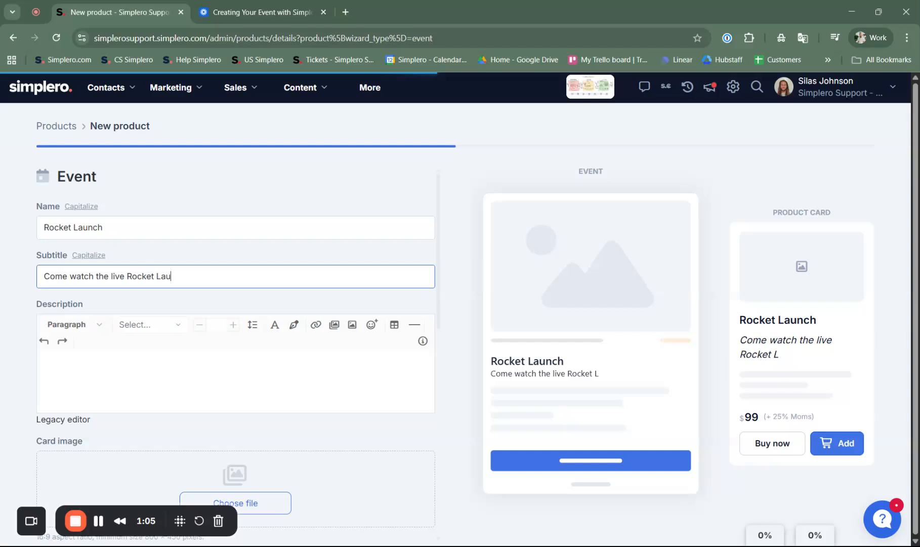
# Enter "Don't miss it." as the event's description
pyautogui.click(253, 361)
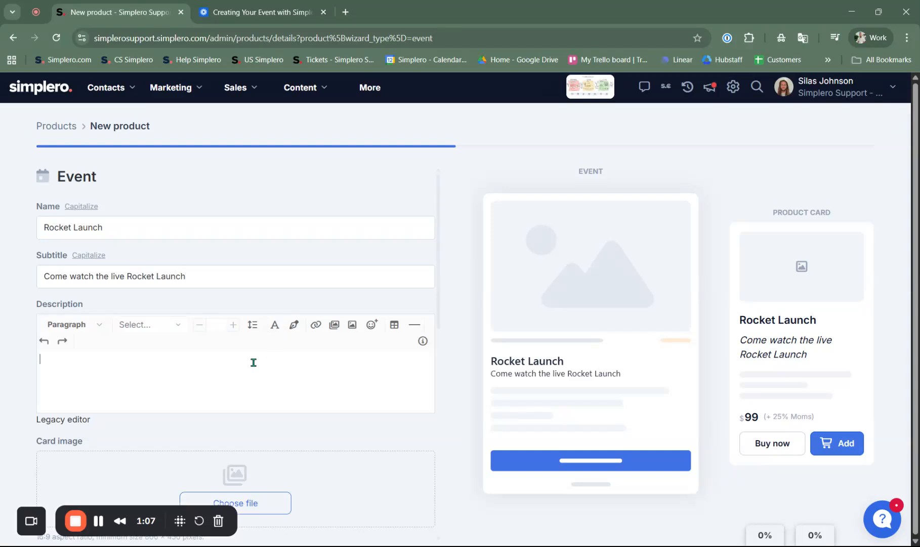
pyautogui.write('C')
pyautogui.press('BackSpace')
pyautogui.write("Don't miss it.")
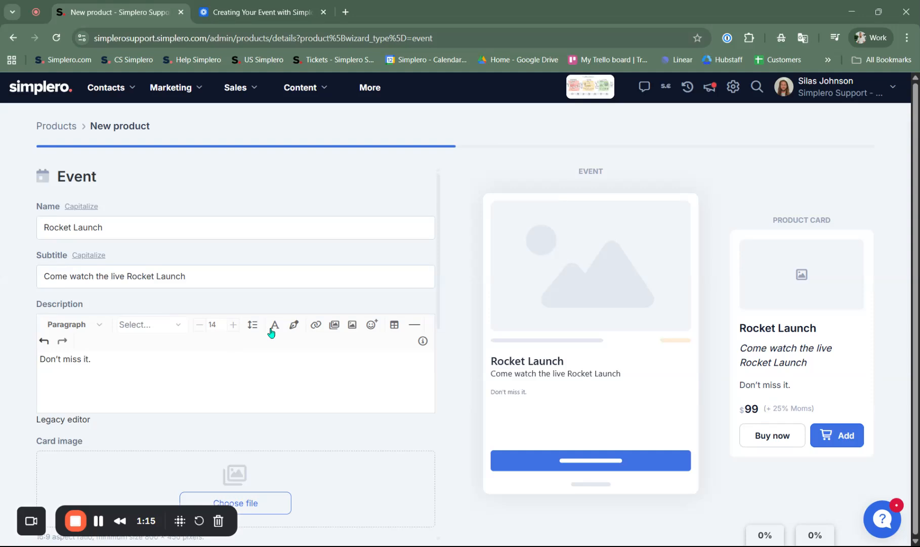
# Search the stock photos for "rocket launch" and use the space shuttle liftoff photo as the card image
pyautogui.scroll(-2, 405, 334)
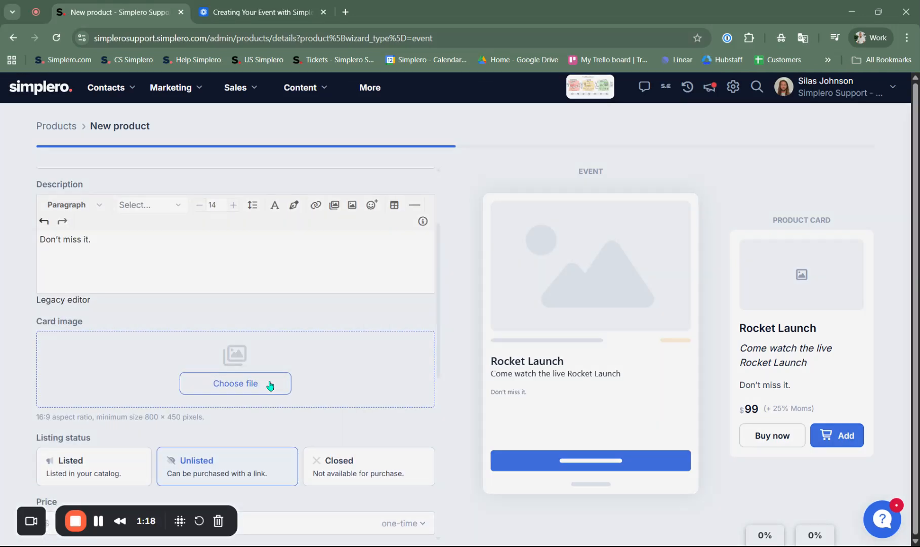
pyautogui.click(270, 384)
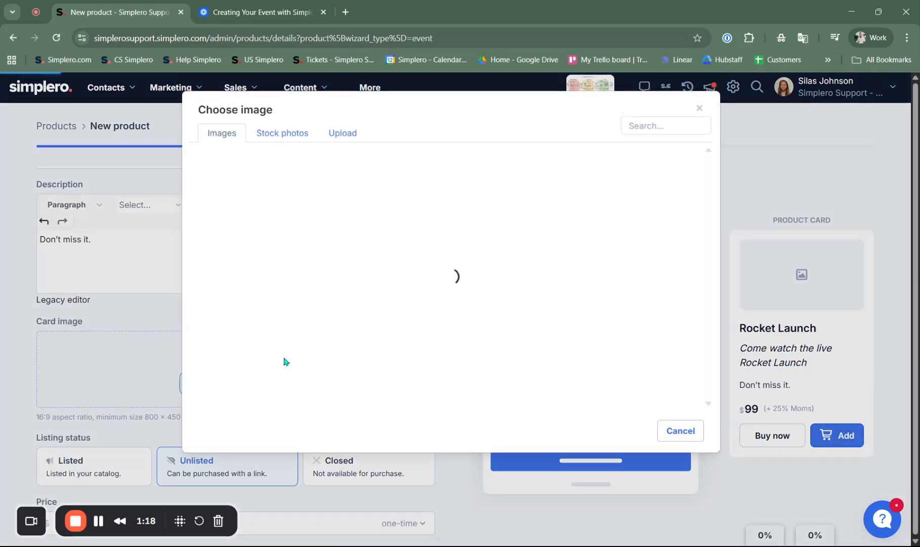
pyautogui.click(282, 134)
pyautogui.click(271, 171)
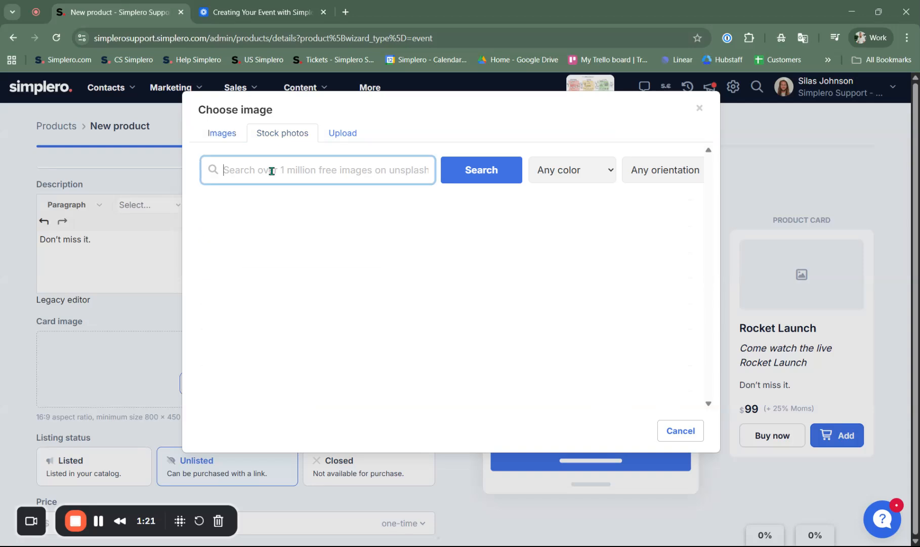
pyautogui.write('rock')
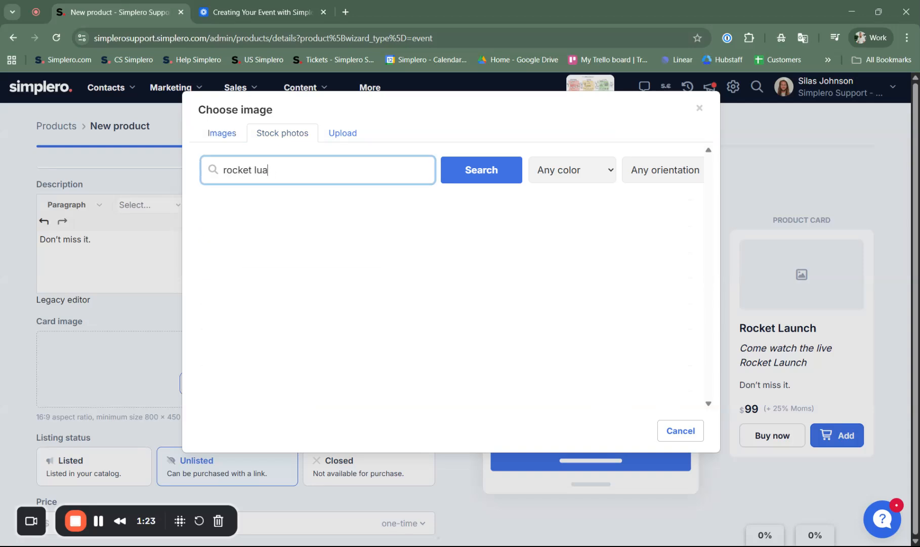
pyautogui.write('et launc')
pyautogui.click(487, 180)
pyautogui.click(292, 252)
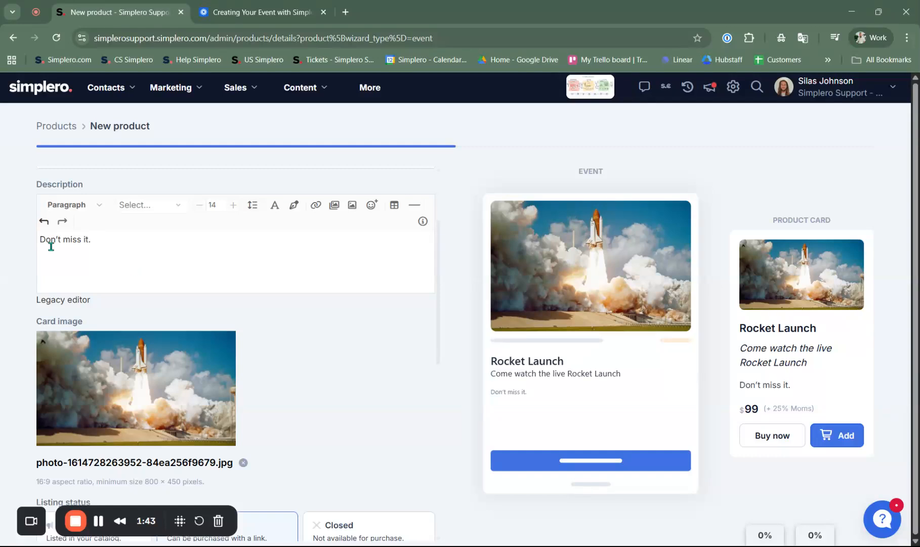
# Set the event's one-time price to $150 and its date to Thursday, December 25
pyautogui.scroll(-5, 51, 242)
pyautogui.scroll(1, 83, 315)
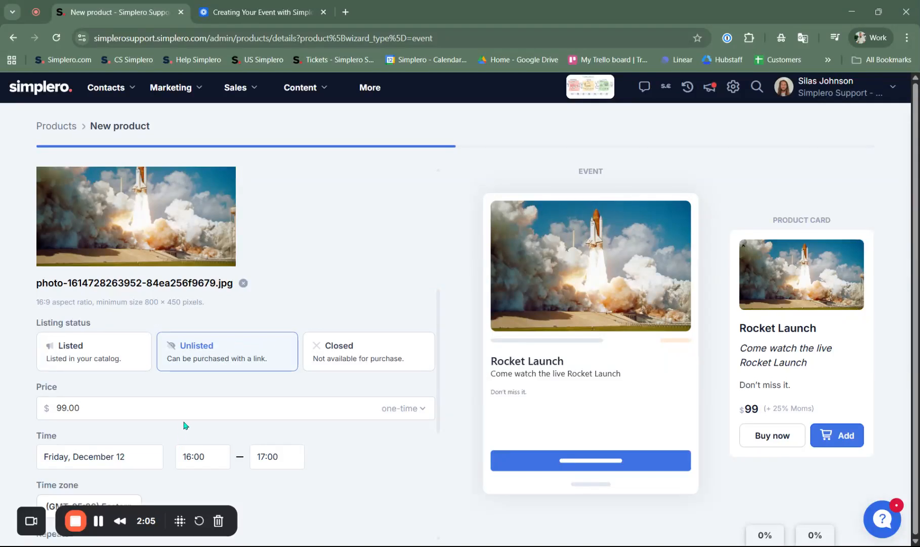
pyautogui.scroll(-3, 179, 405)
pyautogui.moveTo(95, 286); pyautogui.dragTo(5, 297)
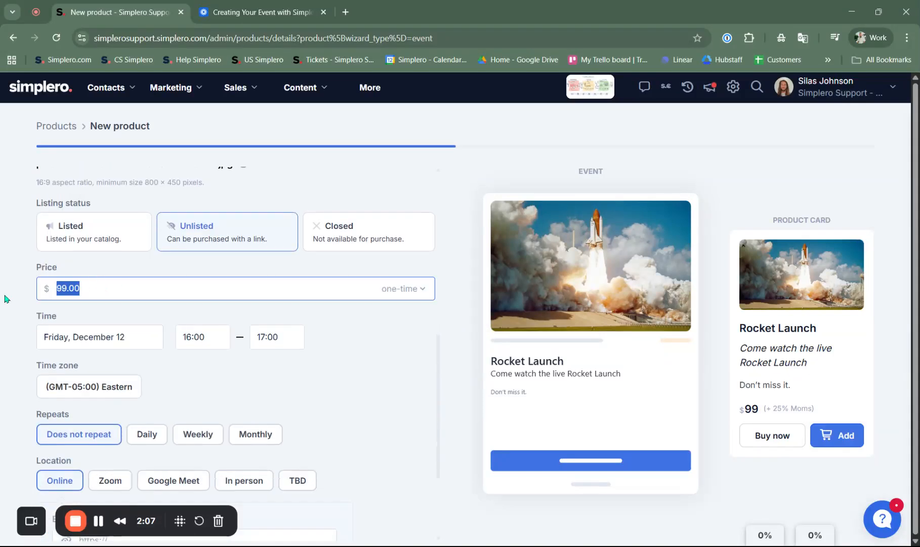
pyautogui.write('150')
pyautogui.click(308, 383)
pyautogui.click(120, 337)
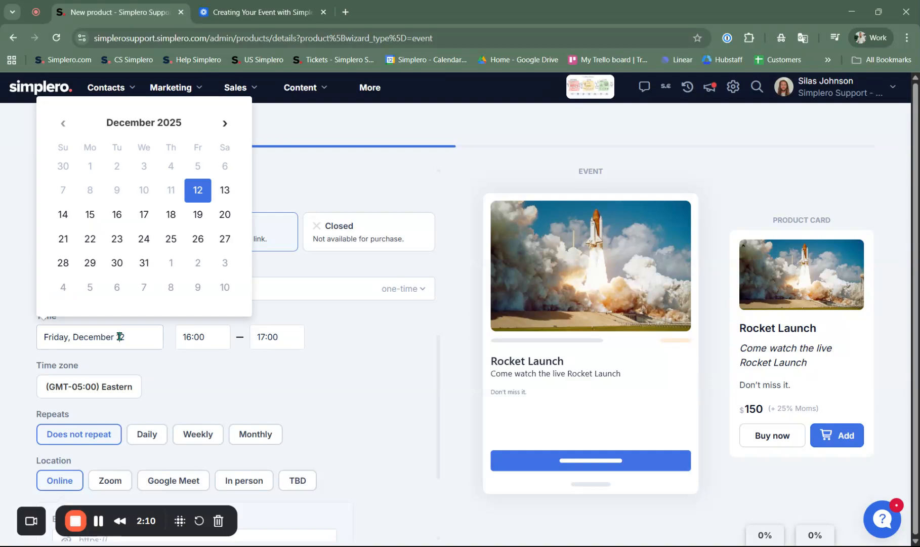
pyautogui.click(170, 246)
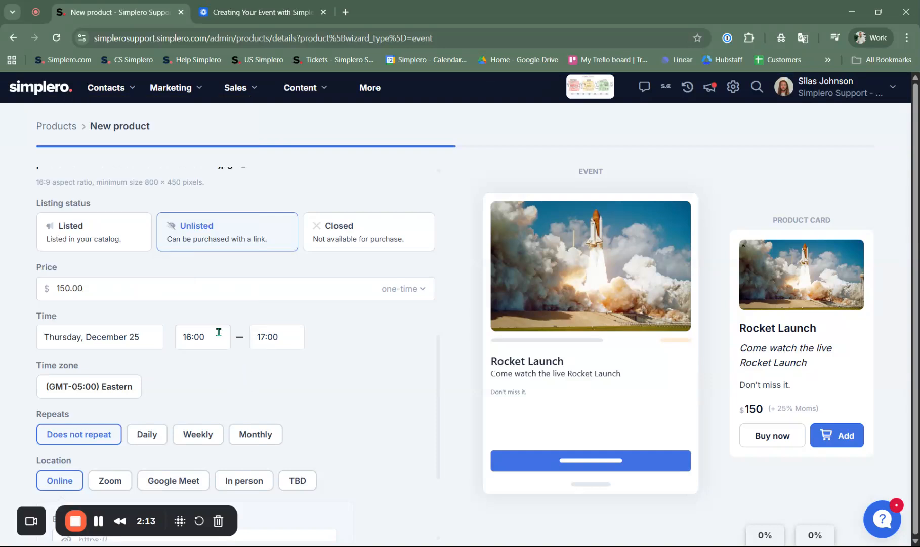
# Try the Zoom, Google Meet, In person and TBD location options for the event in turn
pyautogui.scroll(-1, 249, 367)
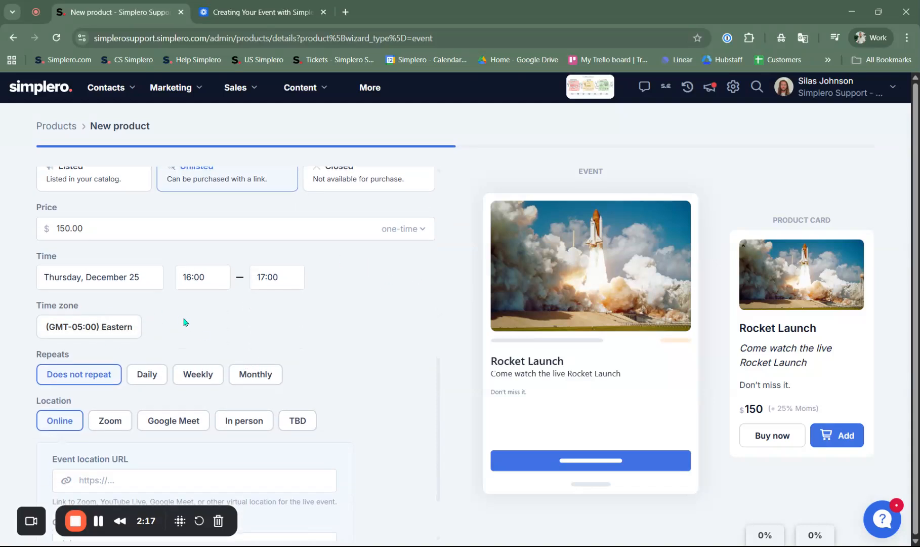
pyautogui.scroll(-1, 185, 321)
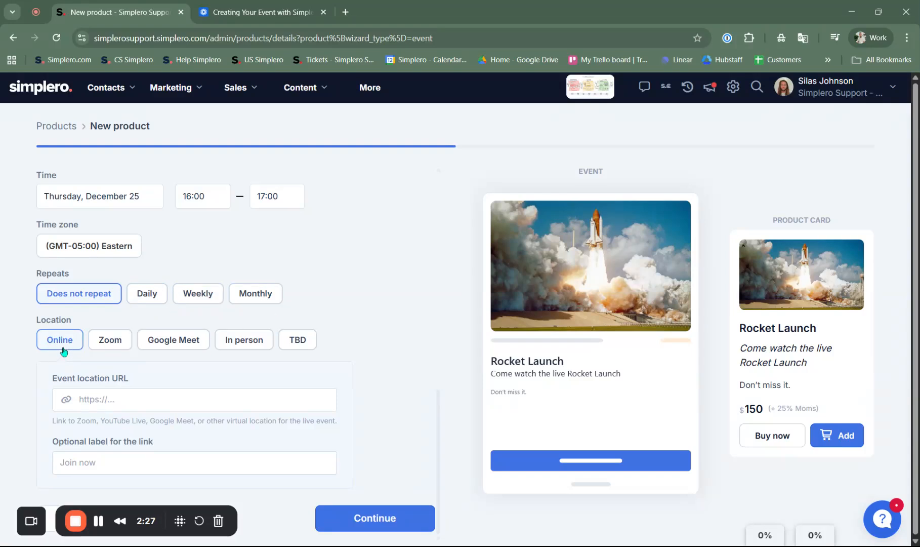
pyautogui.click(113, 348)
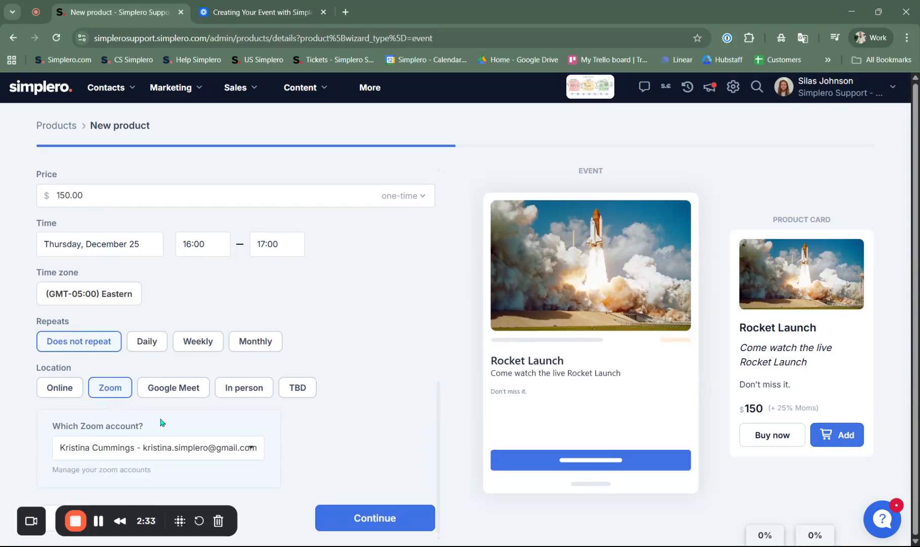
pyautogui.click(173, 394)
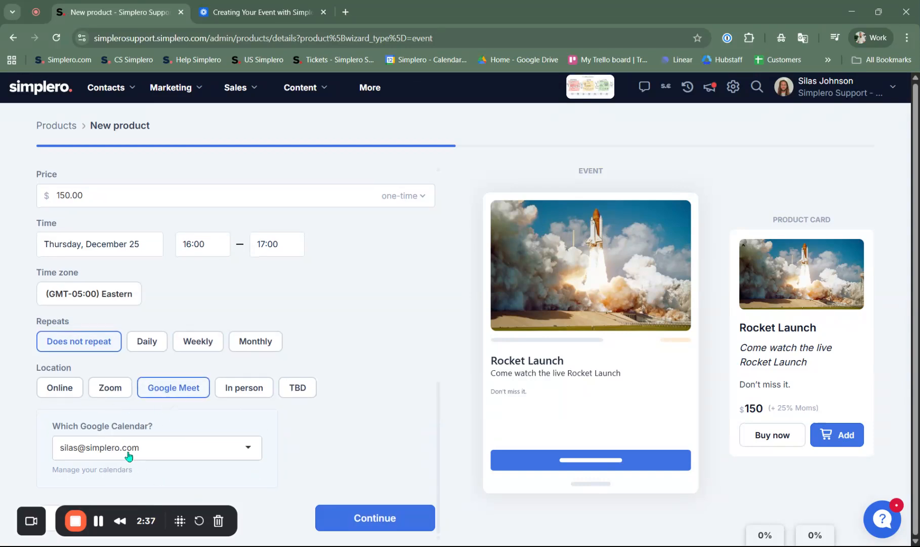
pyautogui.click(247, 397)
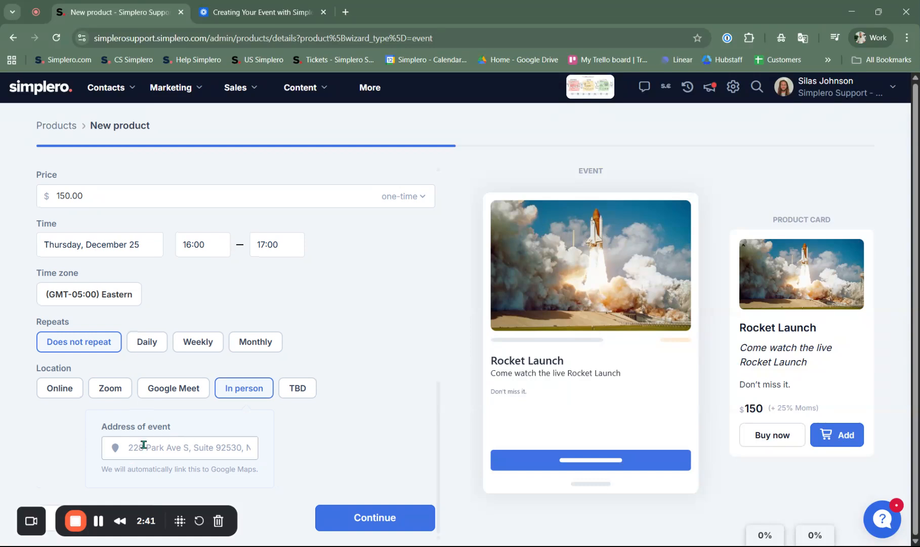
pyautogui.click(282, 396)
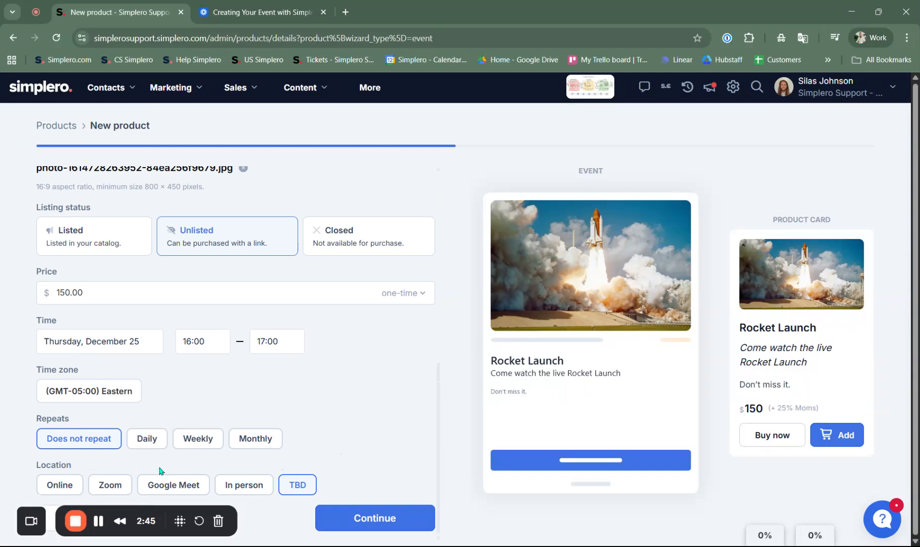
pyautogui.click(67, 485)
pyautogui.scroll(-3, 81, 456)
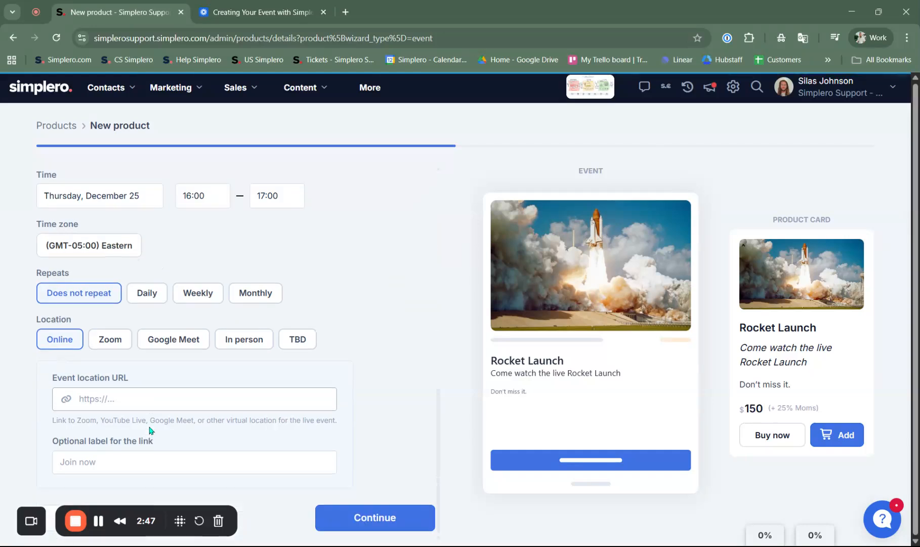
pyautogui.click(125, 404)
pyautogui.write('https')
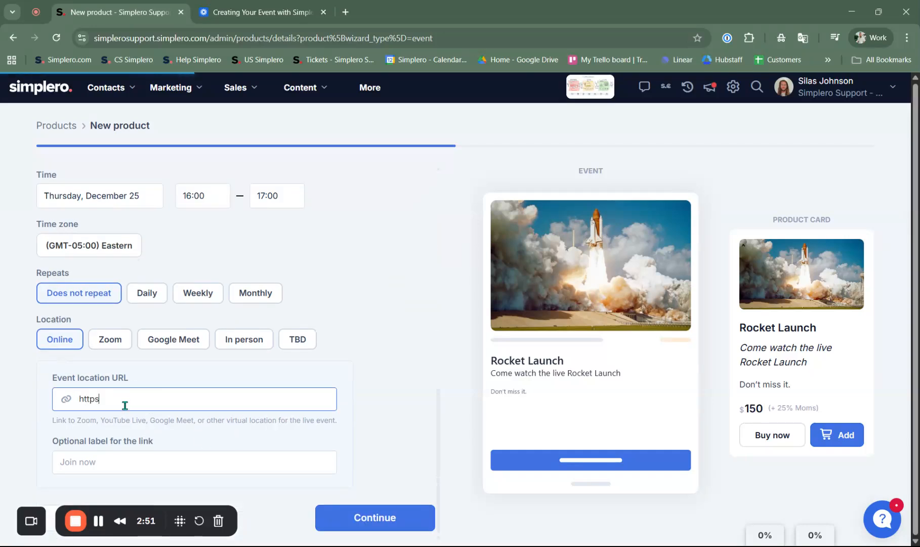
pyautogui.write('://roc')
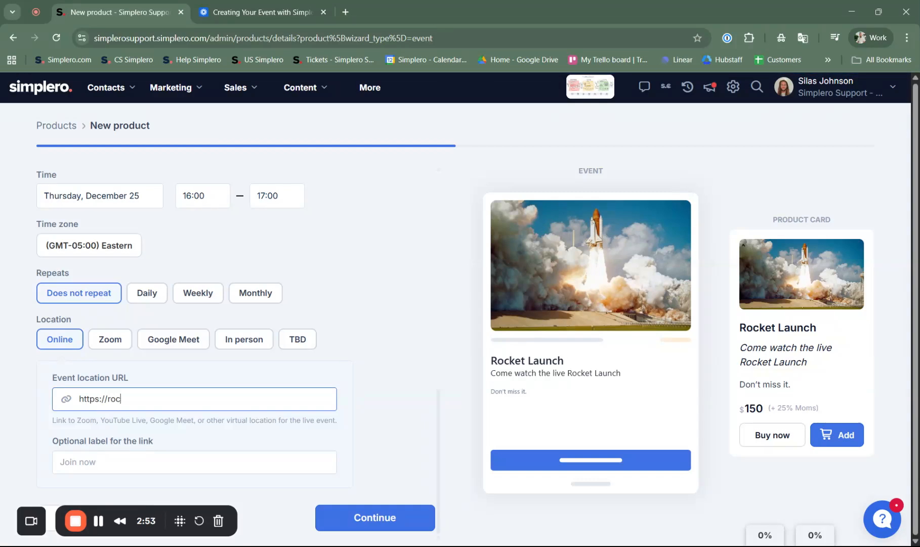
pyautogui.write('ket.launch')
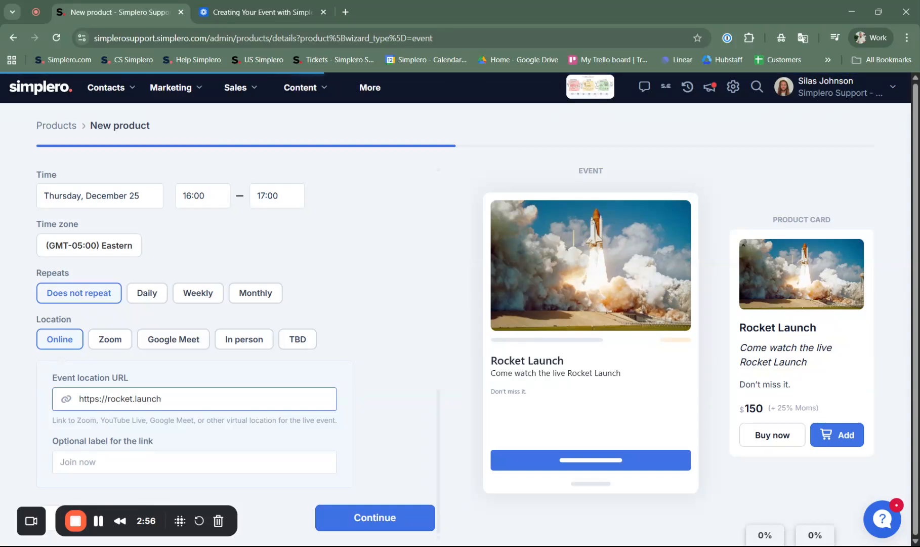
pyautogui.click(71, 461)
pyautogui.write('321 Takeoff~')
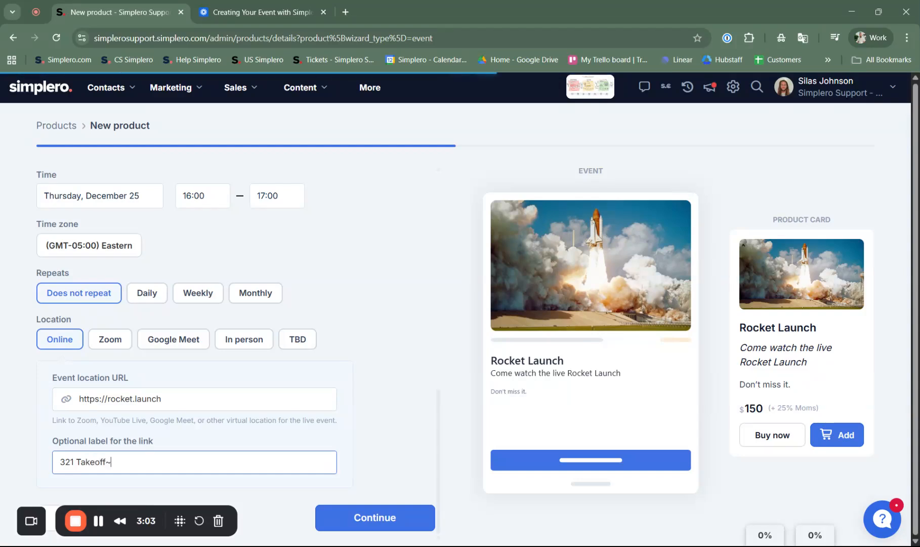
pyautogui.press('BackSpace')
pyautogui.write('!')
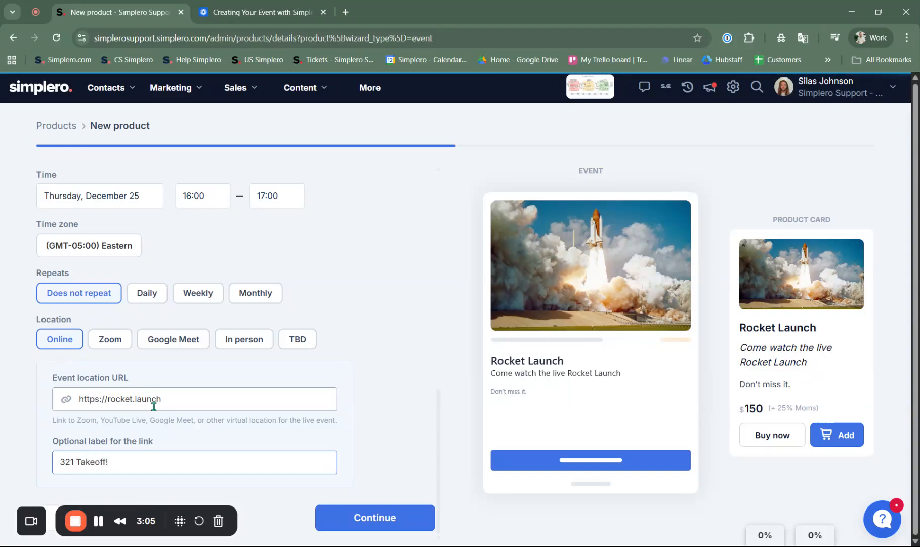
# Review the completed event details and submit them to create the Rocket Launch event product
pyautogui.moveTo(154, 530); pyautogui.dragTo(547, 167)
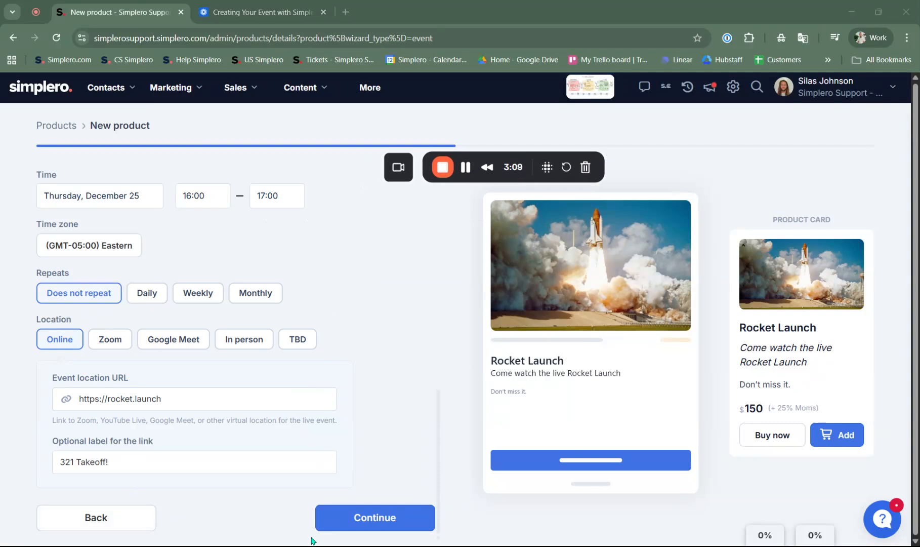
pyautogui.scroll(7, 324, 299)
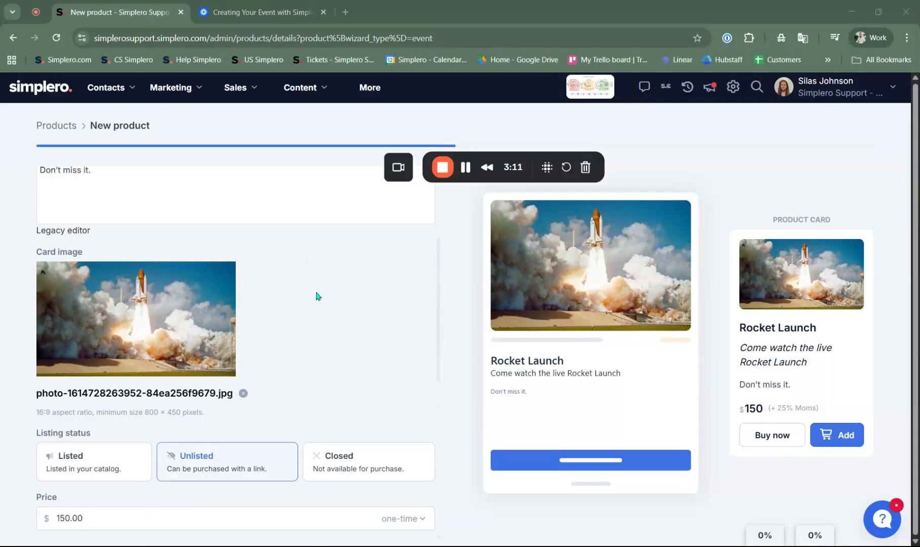
pyautogui.scroll(4, 317, 296)
pyautogui.scroll(-12, 385, 487)
pyautogui.click(363, 521)
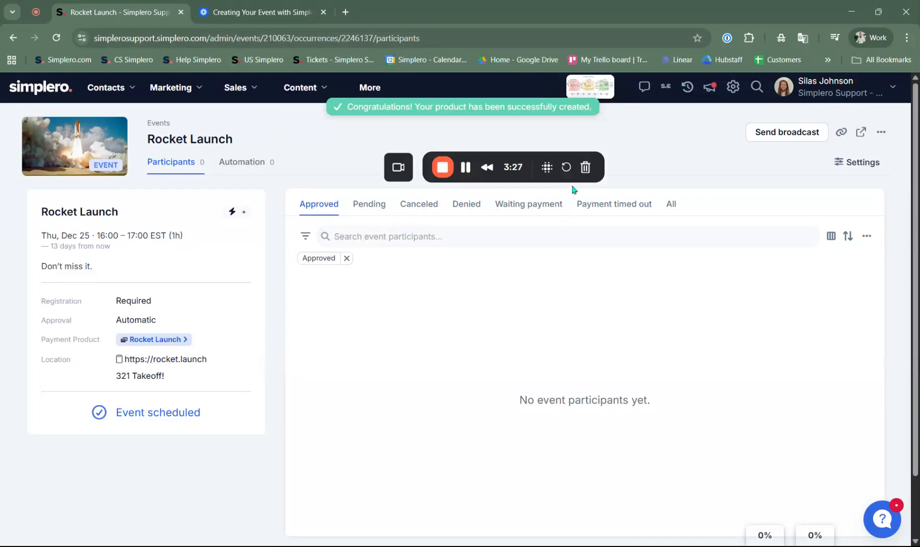
# Open the Rocket Launch event's settings and review its info, date and time, location, cover photo and description
pyautogui.moveTo(555, 175); pyautogui.dragTo(593, 414)
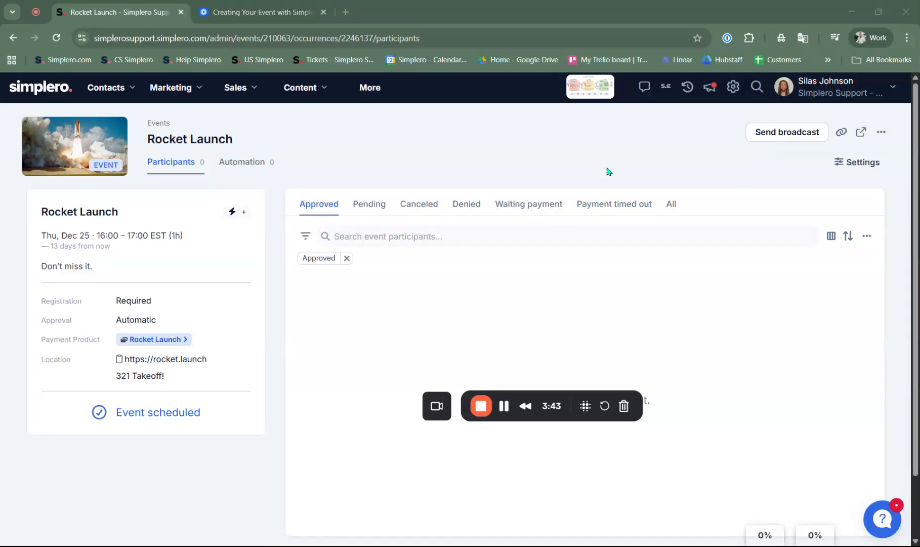
pyautogui.click(864, 165)
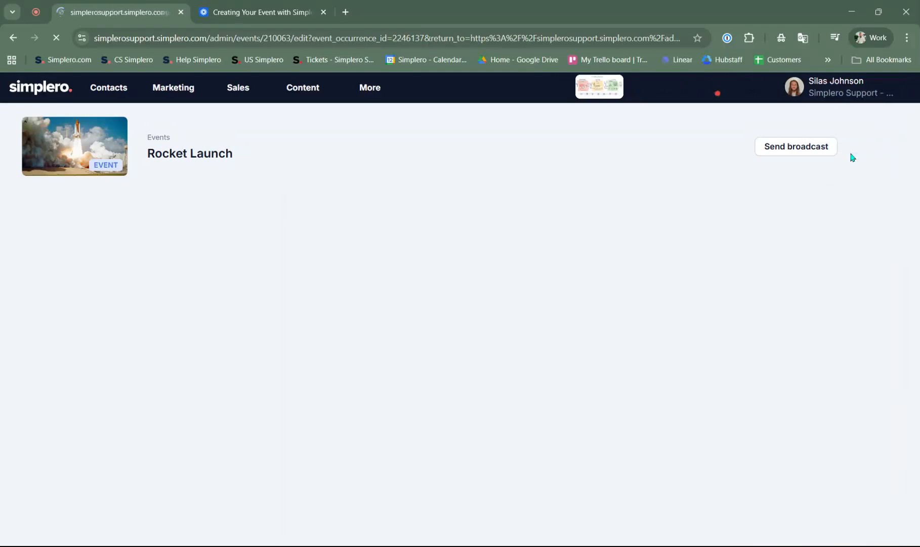
pyautogui.scroll(-5, 154, 267)
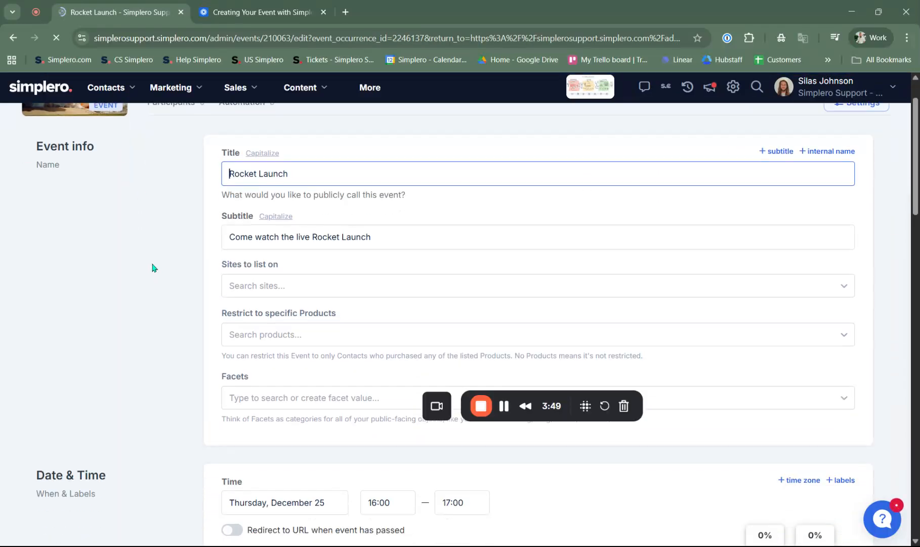
pyautogui.scroll(-5, 170, 259)
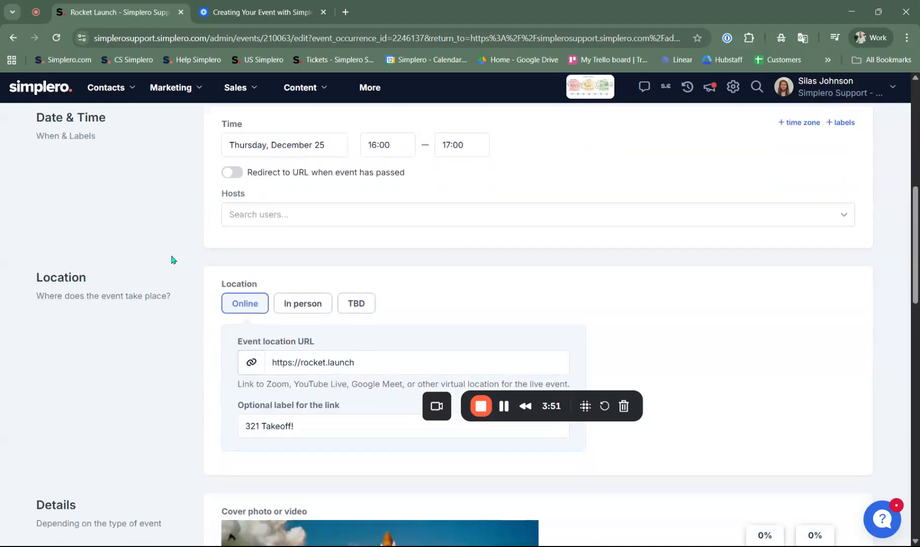
pyautogui.scroll(-6, 276, 207)
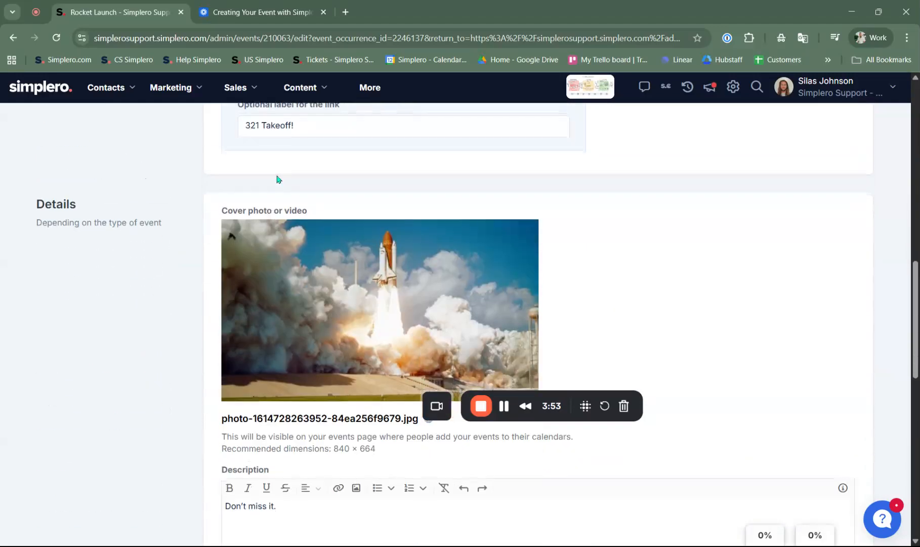
pyautogui.scroll(-2, 275, 209)
pyautogui.scroll(5, 273, 208)
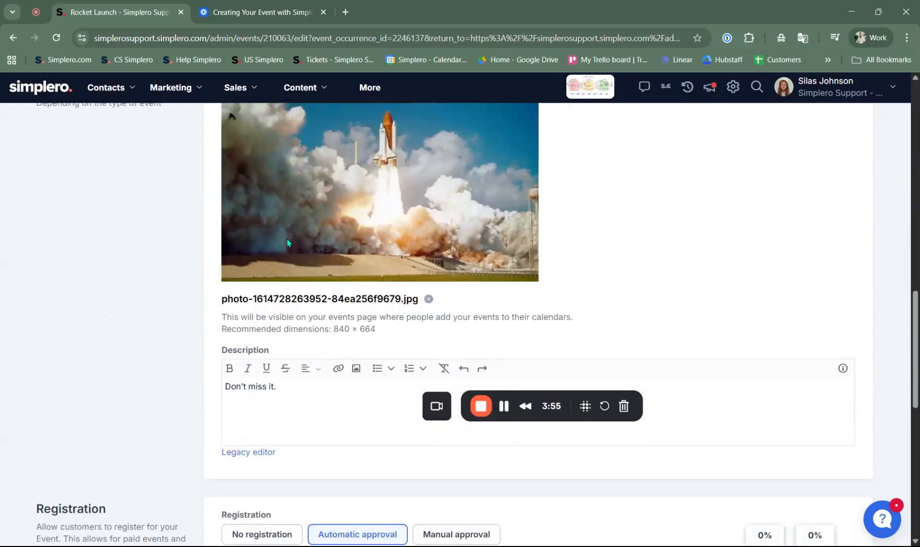
# Examine the event's registration, payment collection and automation settings, including the linked payment product
pyautogui.scroll(-3, 276, 243)
pyautogui.scroll(-2, 273, 222)
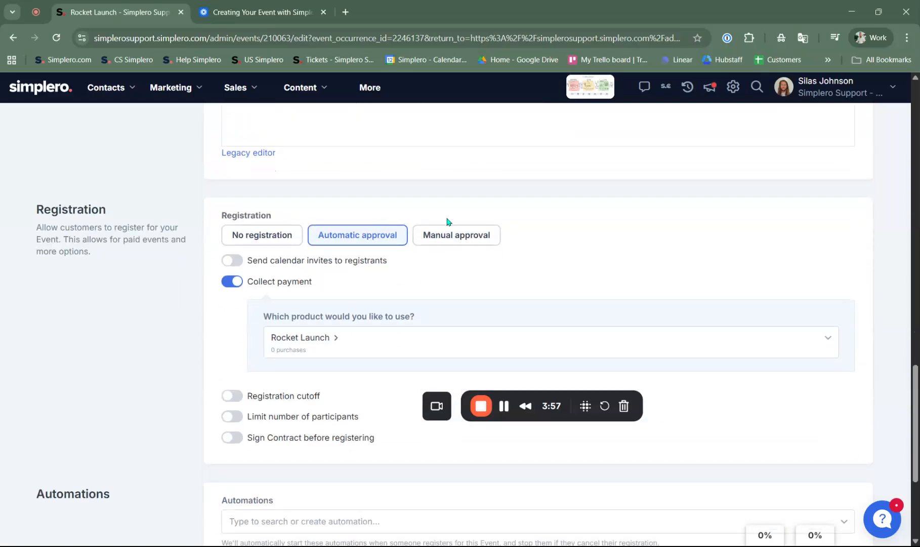
pyautogui.scroll(-4, 423, 265)
pyautogui.scroll(3, 377, 283)
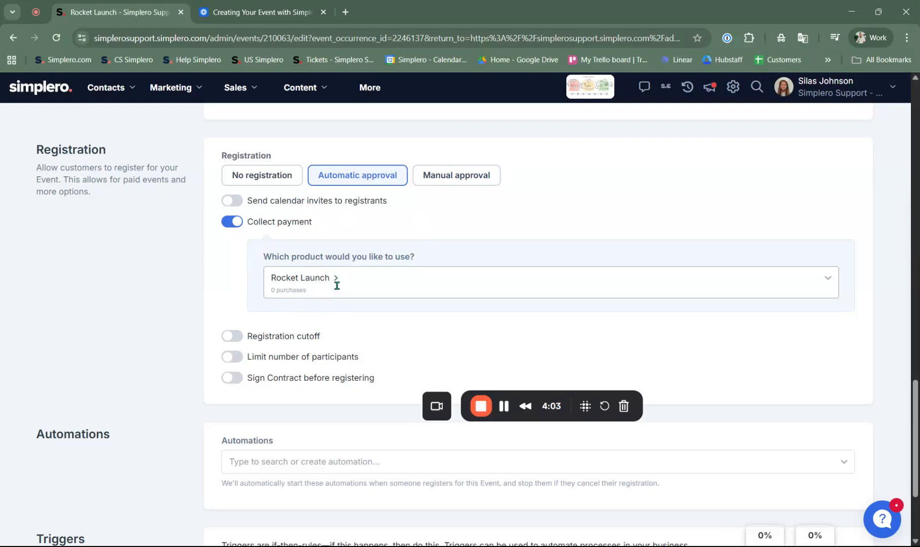
pyautogui.scroll(-3, 342, 283)
pyautogui.scroll(4, 412, 311)
pyautogui.scroll(-4, 412, 314)
pyautogui.scroll(15, 103, 323)
pyautogui.scroll(5, 158, 237)
pyautogui.scroll(-15, 281, 302)
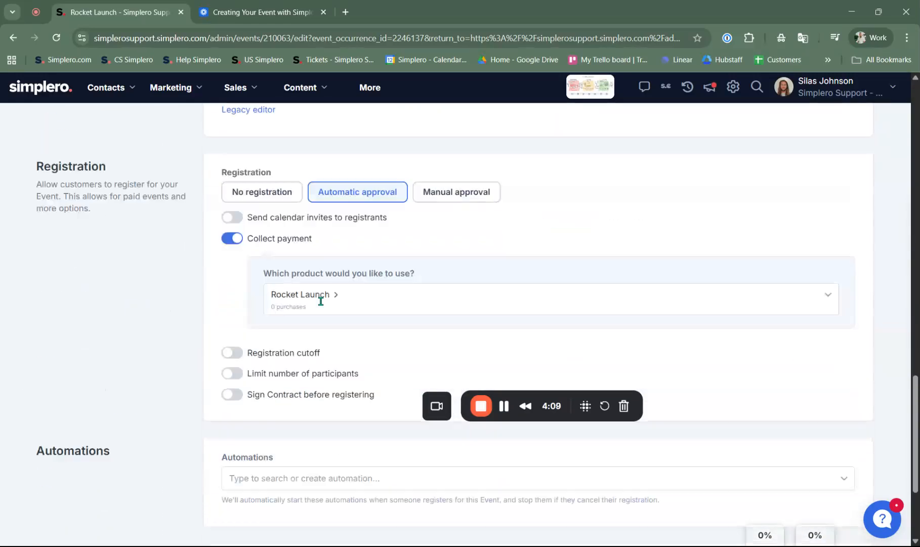
# Open the linked Rocket Launch payment product, look at the full products list, and return to the product summary
pyautogui.click(334, 281)
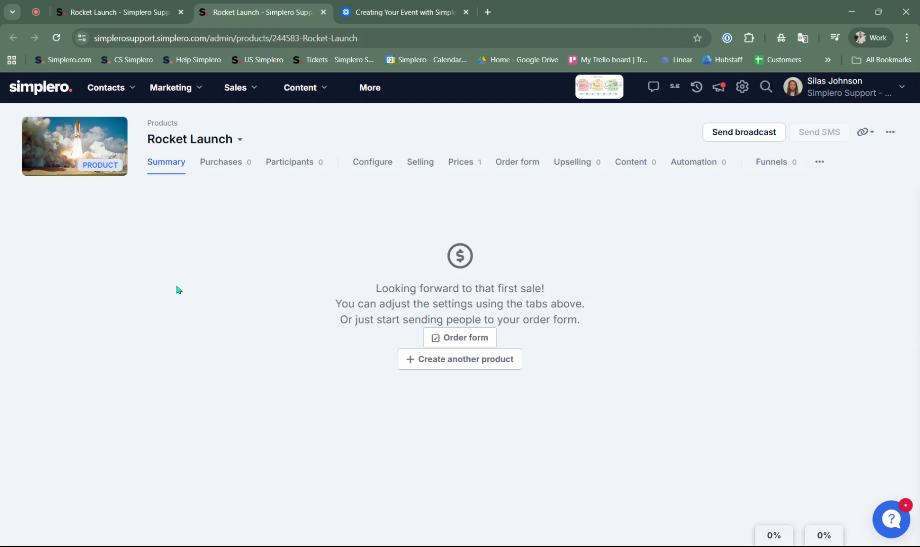
pyautogui.click(242, 96)
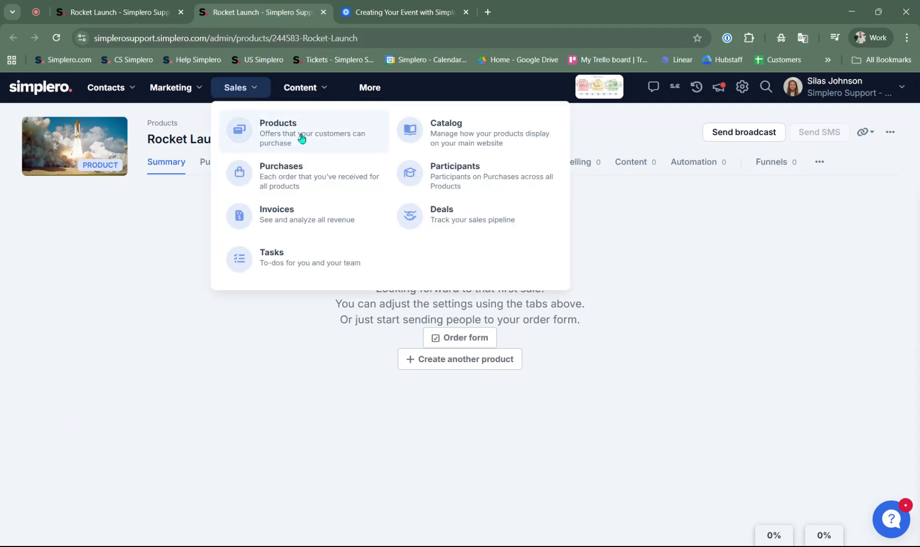
pyautogui.click(259, 139)
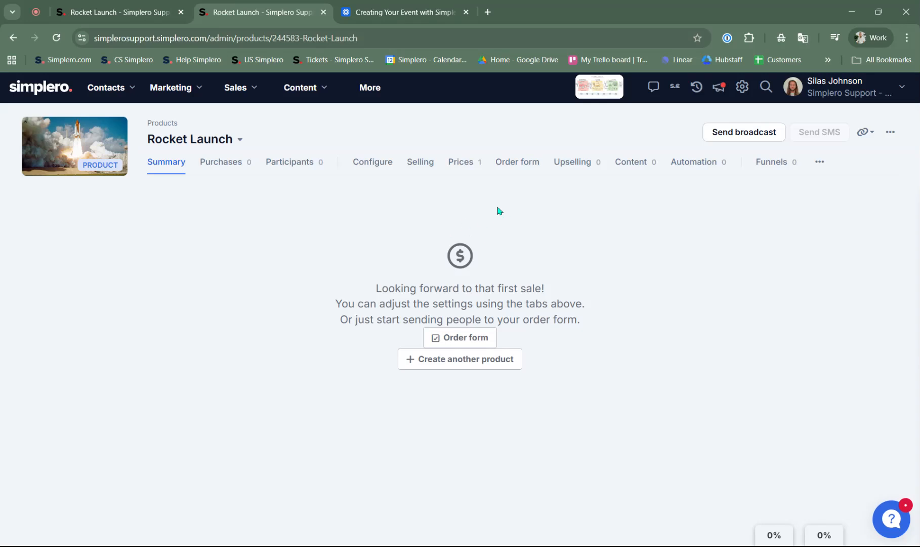
pyautogui.click(13, 38)
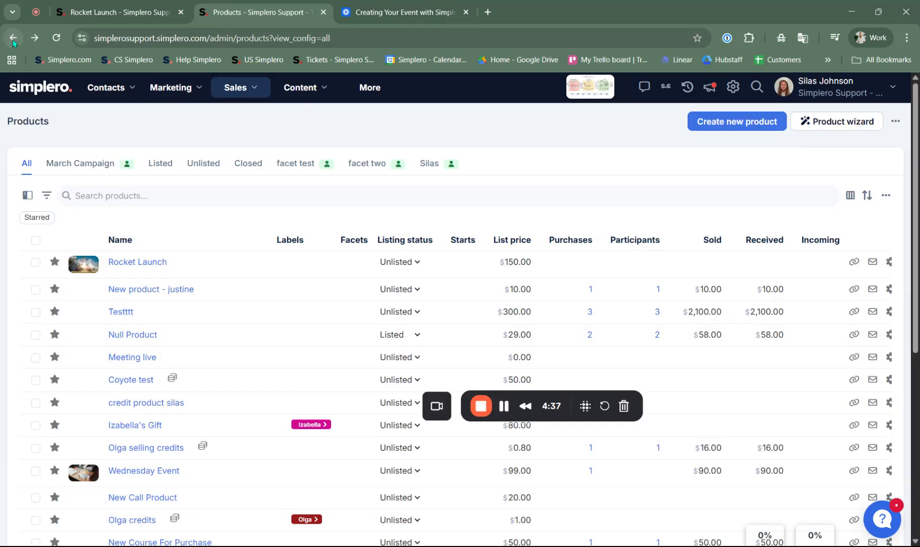
pyautogui.click(13, 39)
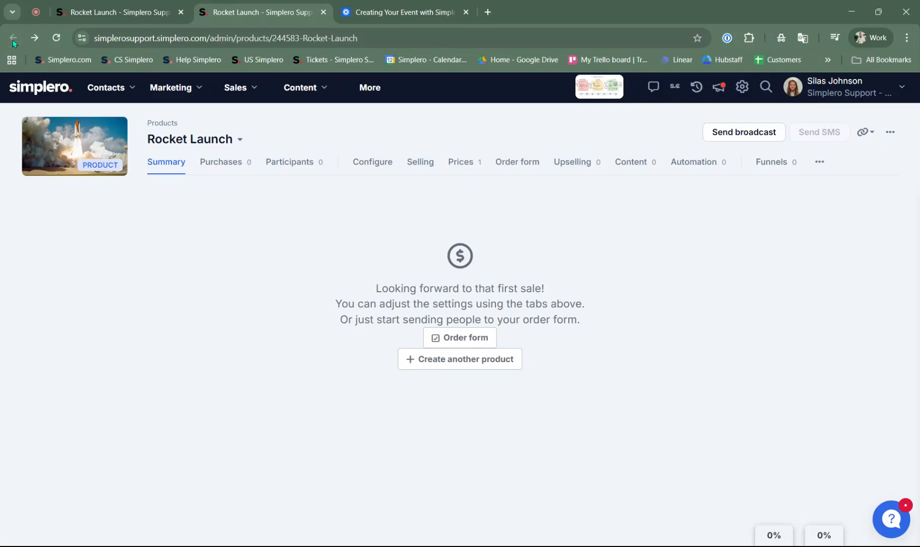
# Return to the event's settings, copy the event link and open it in a new browser tab
pyautogui.click(112, 15)
pyautogui.scroll(10, 888, 235)
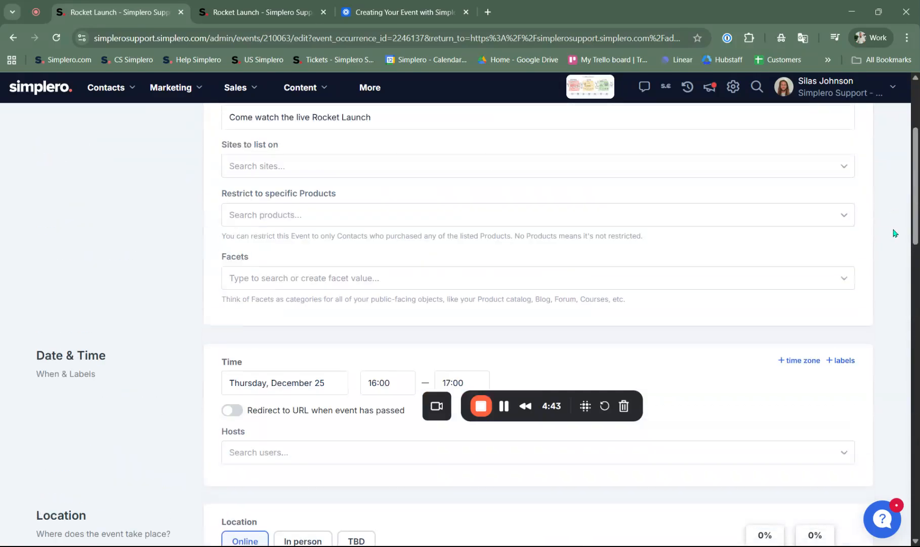
pyautogui.scroll(4, 893, 232)
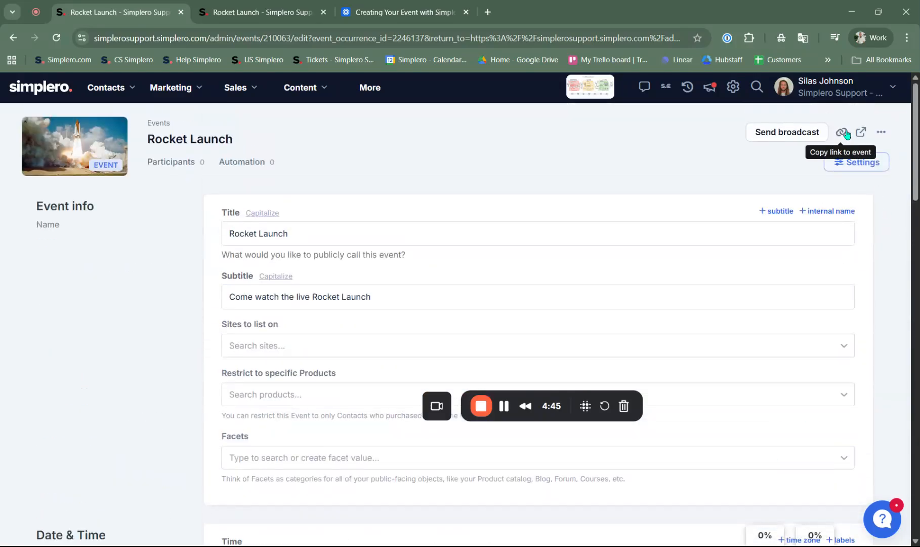
pyautogui.click(849, 132)
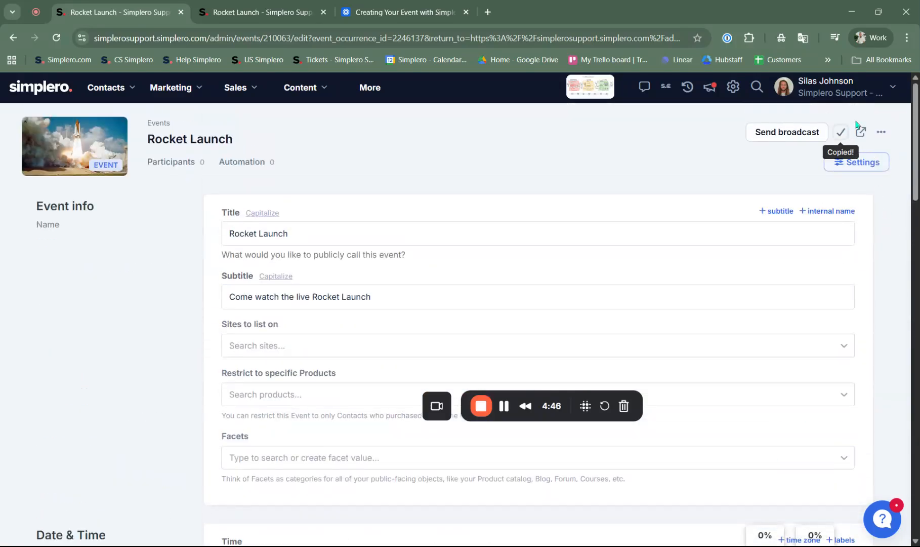
pyautogui.click(488, 13)
pyautogui.click(473, 36)
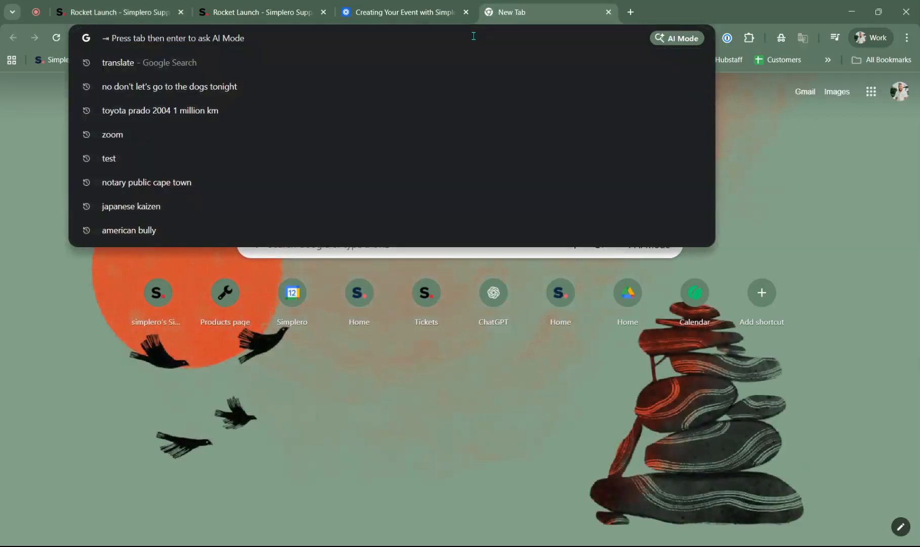
pyautogui.hotkey('ctrl', 'v')
pyautogui.press('Return')
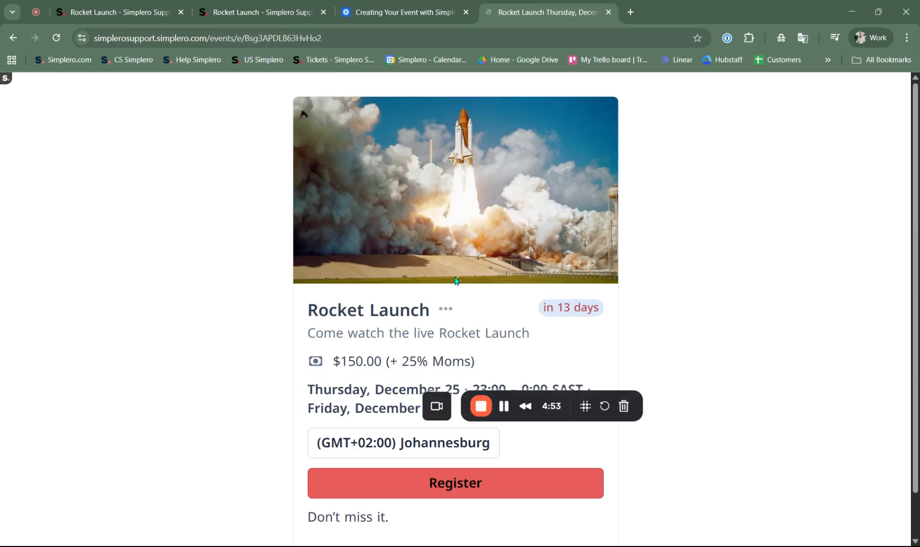
# Review the public Rocket Launch event page and start registering for the event
pyautogui.scroll(-1, 623, 230)
pyautogui.scroll(1, 643, 262)
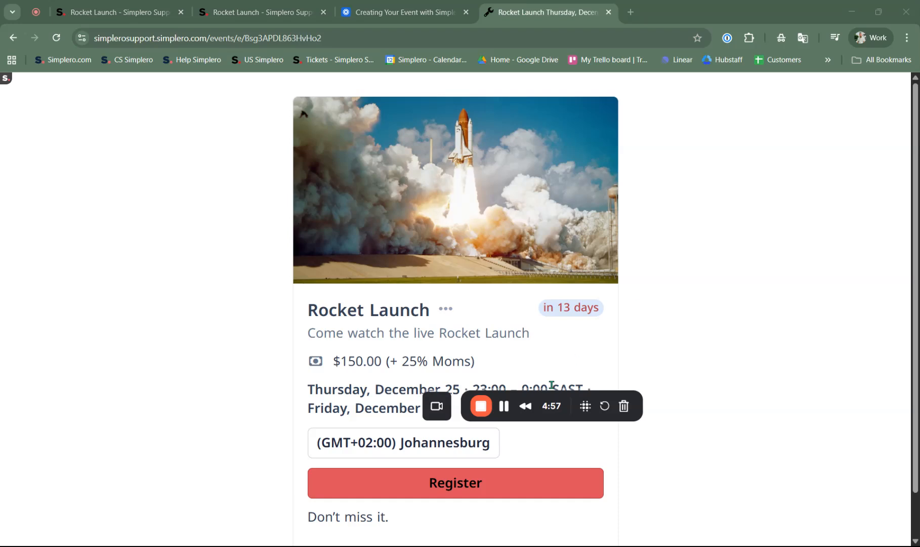
pyautogui.moveTo(586, 405); pyautogui.dragTo(747, 494)
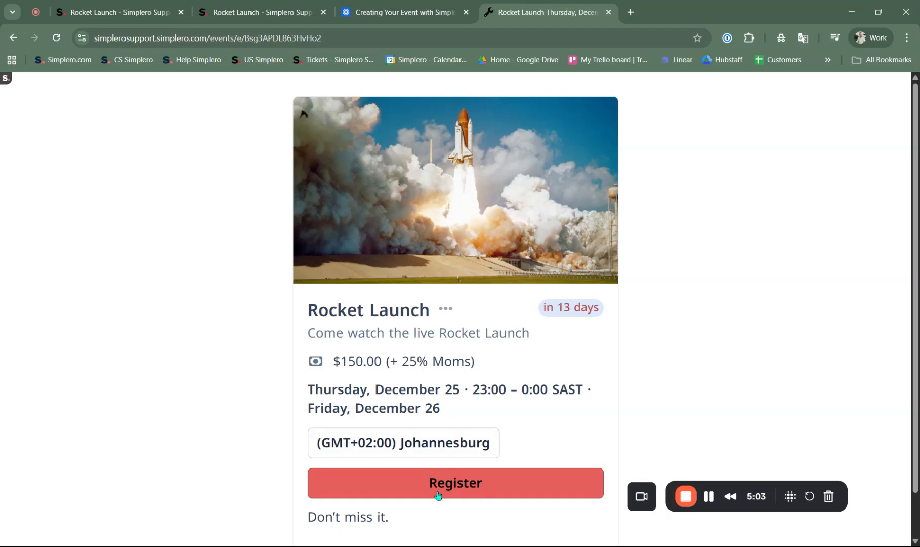
pyautogui.scroll(-1, 496, 323)
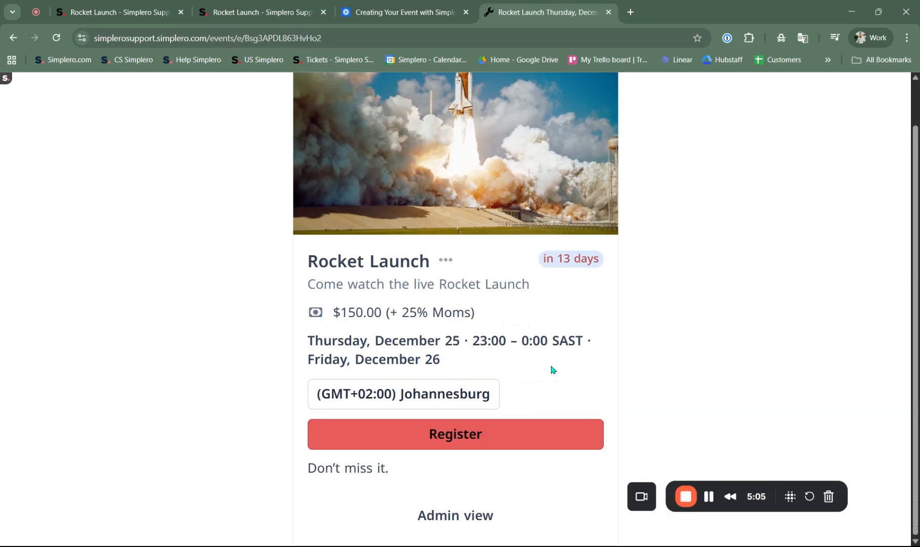
pyautogui.click(467, 435)
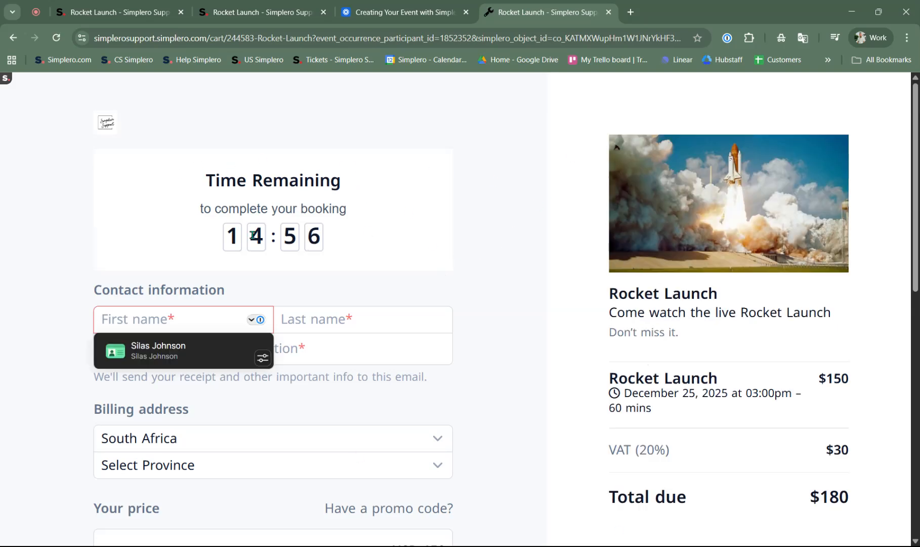
# Review the checkout form's contact, billing, price and payment sections along with the order summary
pyautogui.scroll(-7, 335, 367)
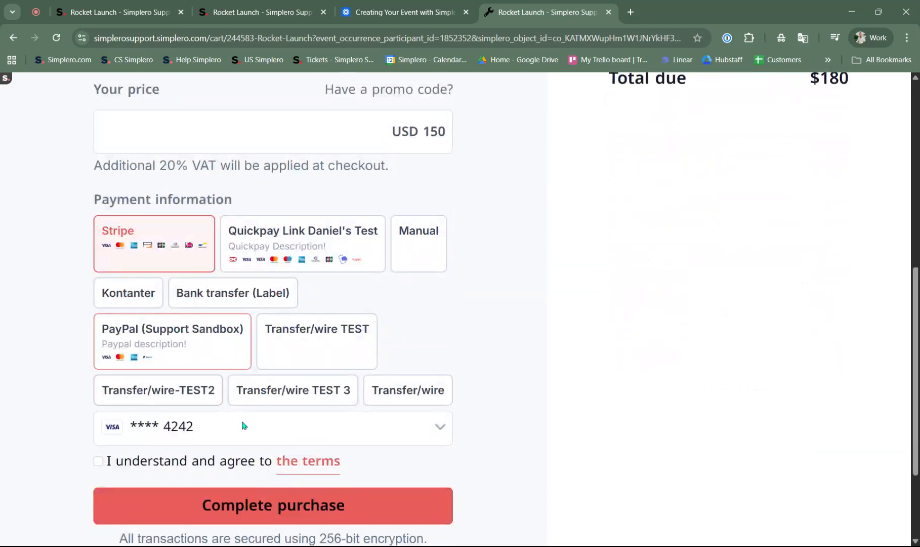
pyautogui.scroll(6, 302, 417)
pyautogui.scroll(-6, 324, 374)
pyautogui.scroll(-4, 329, 369)
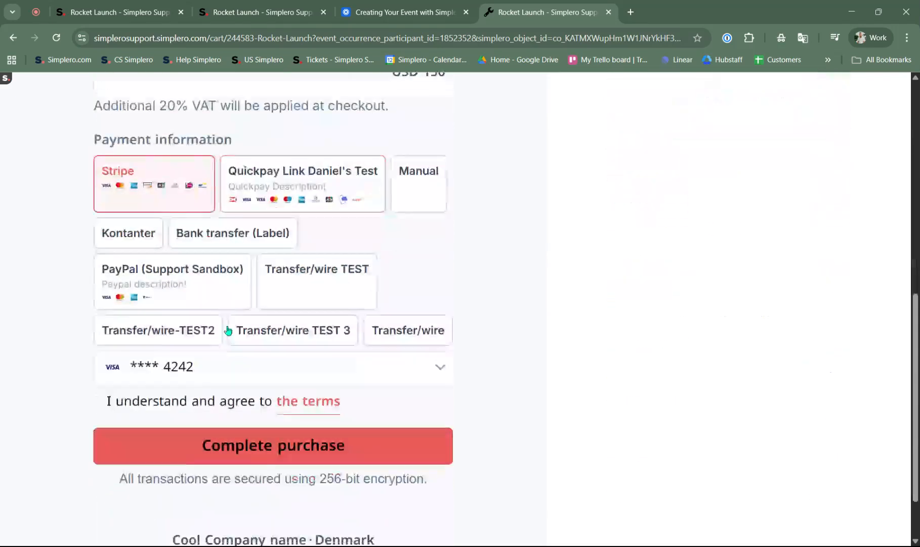
pyautogui.scroll(5, 226, 329)
pyautogui.scroll(-3, 222, 290)
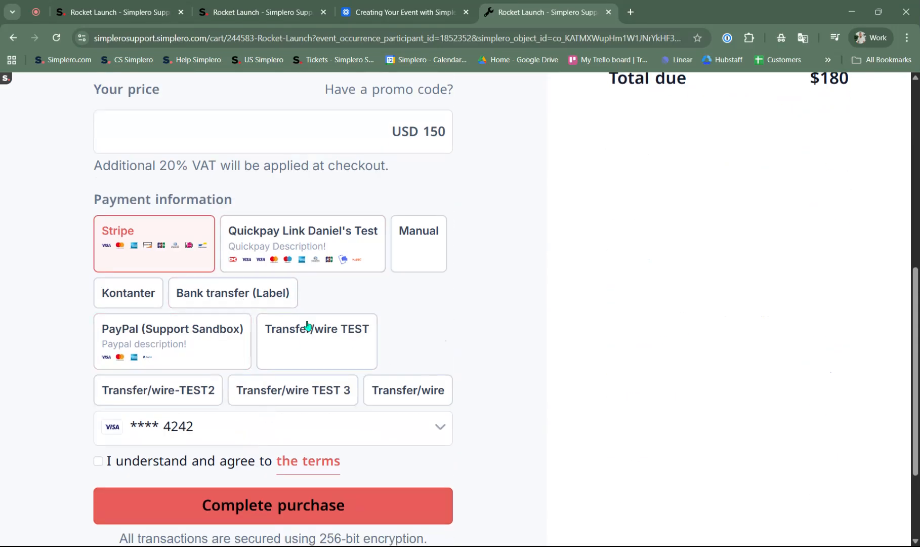
pyautogui.scroll(8, 385, 386)
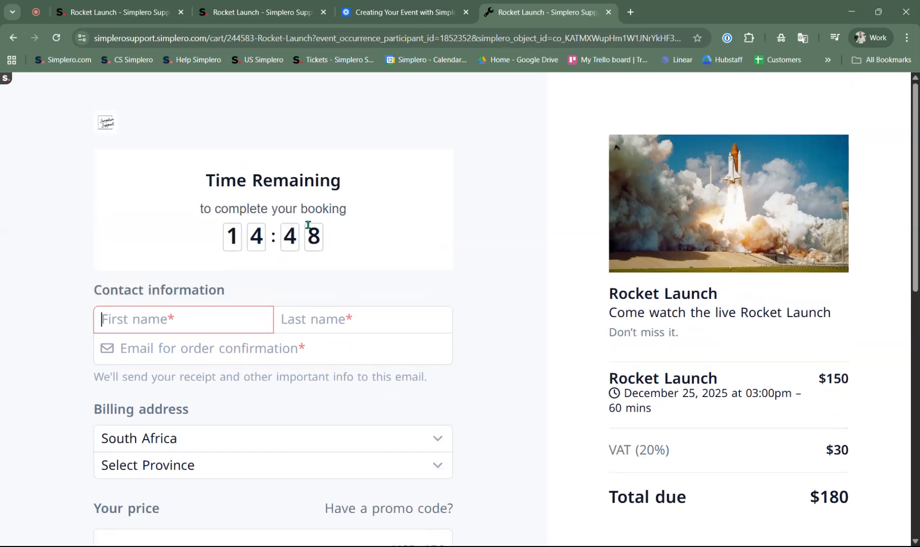